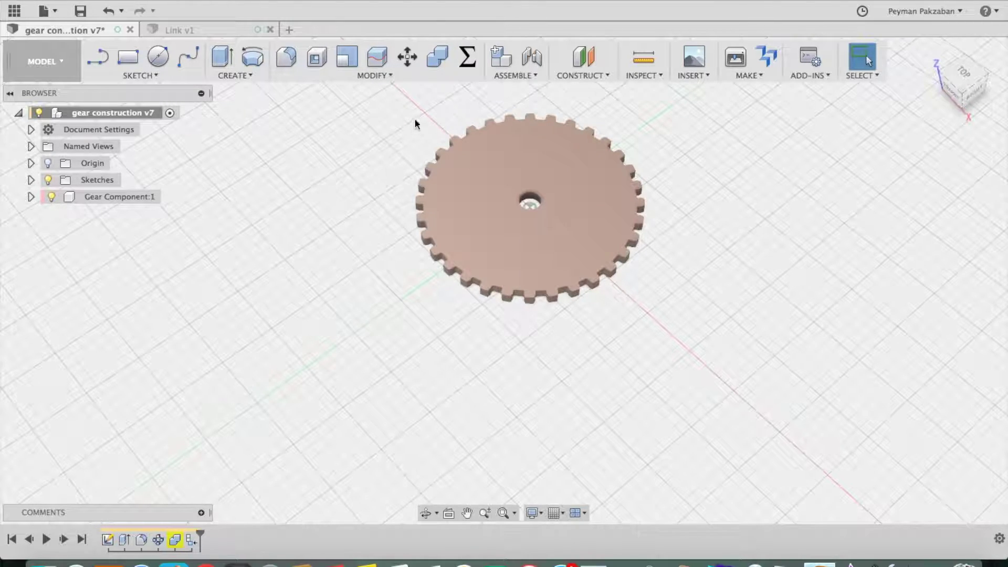
Step: Open the Change Parameters table listing the gear's 32 teeth, 2 in pitch diameter and 20 deg pressure angle
click(465, 66)
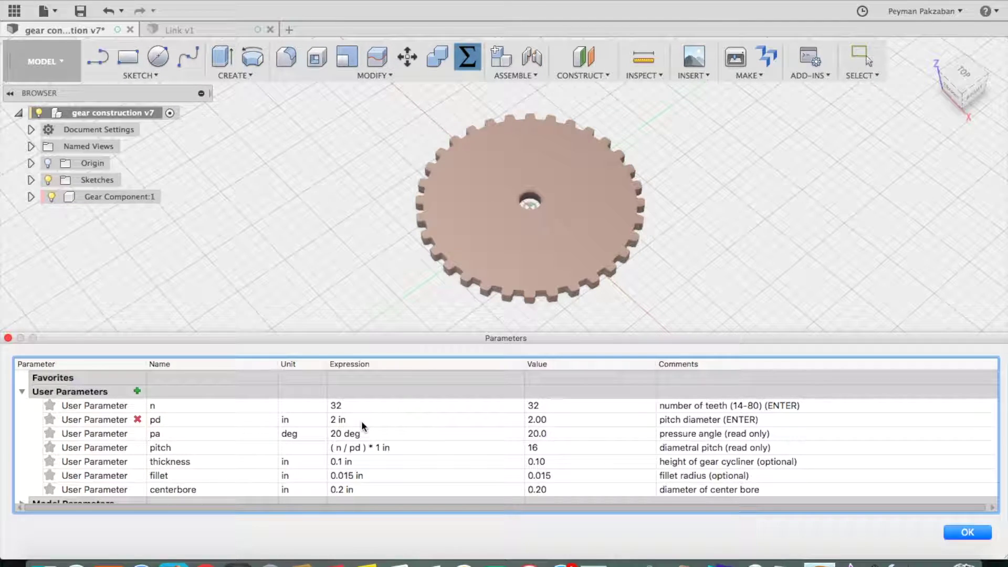
Step: Change the tooth count n to 16 and the pitch diameter pd to 1 in
click(353, 401)
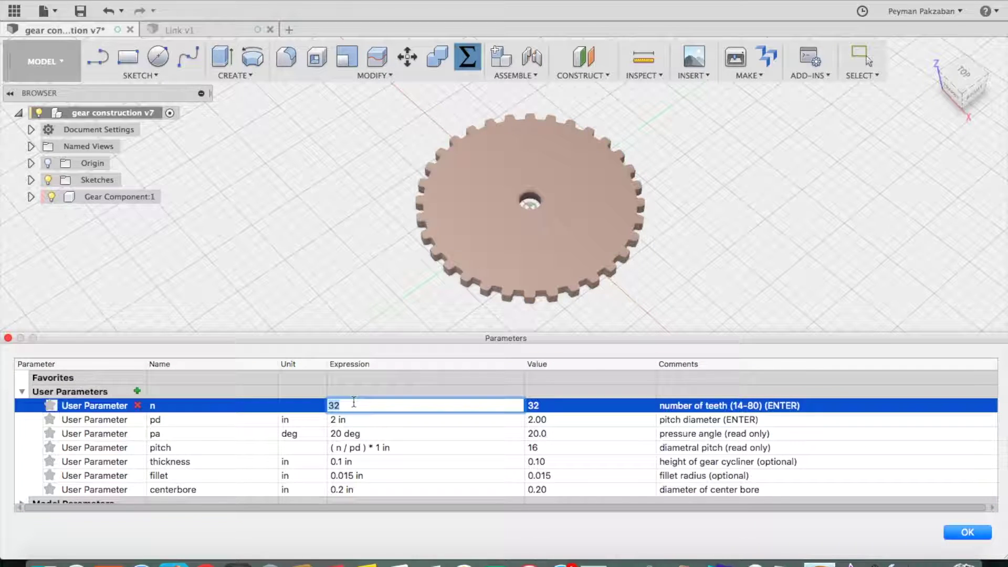
text(16)
key(Return)
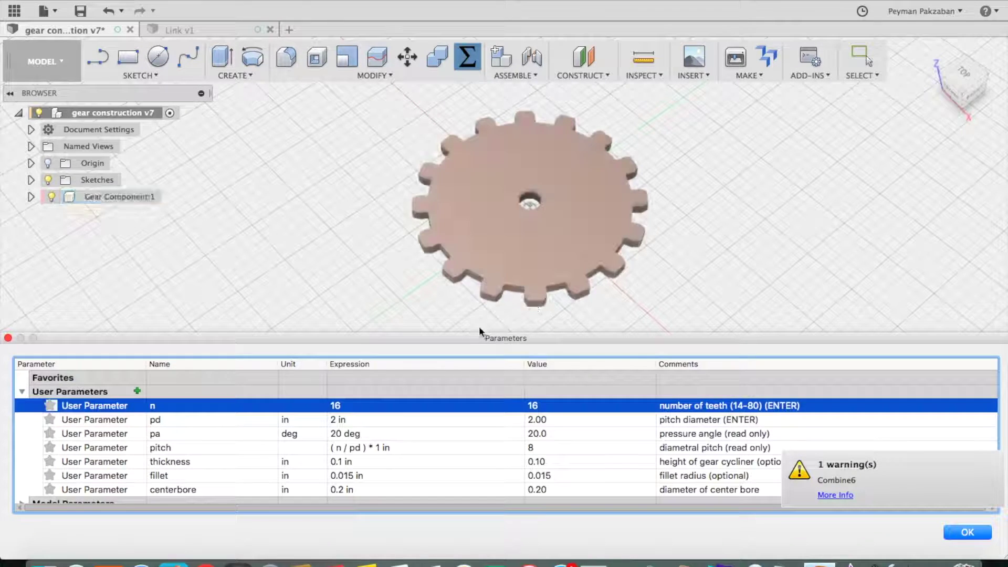
click(351, 420)
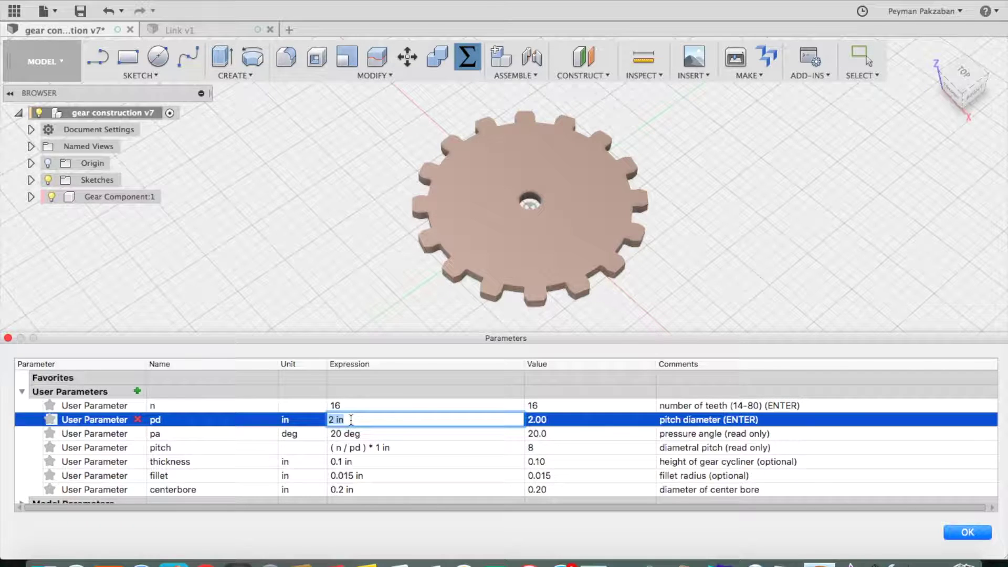
text(1)
key(Return)
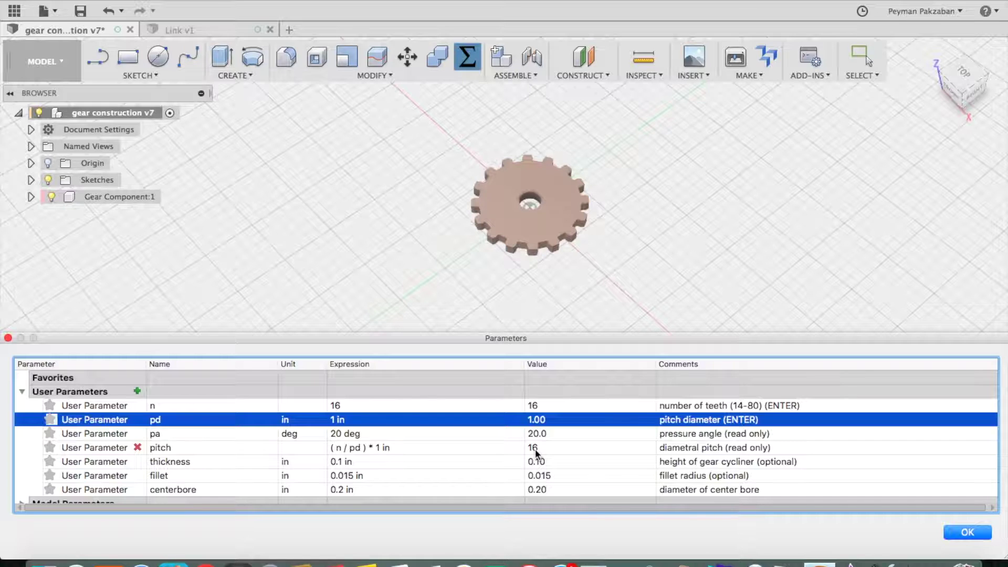
Step: Set the tooth count n back to 32 and the pitch diameter pd to 2 in
click(367, 405)
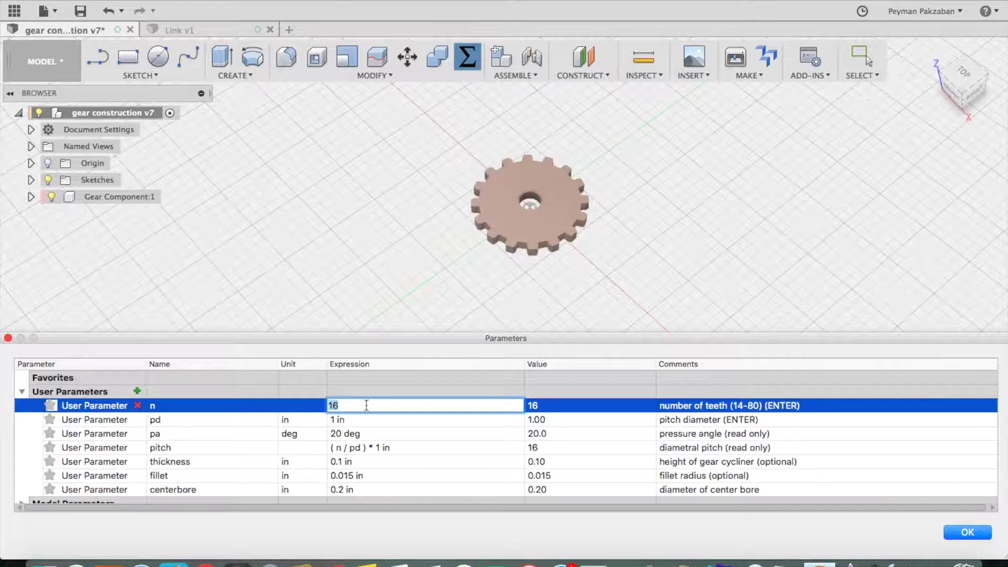
text(32)
key(Return)
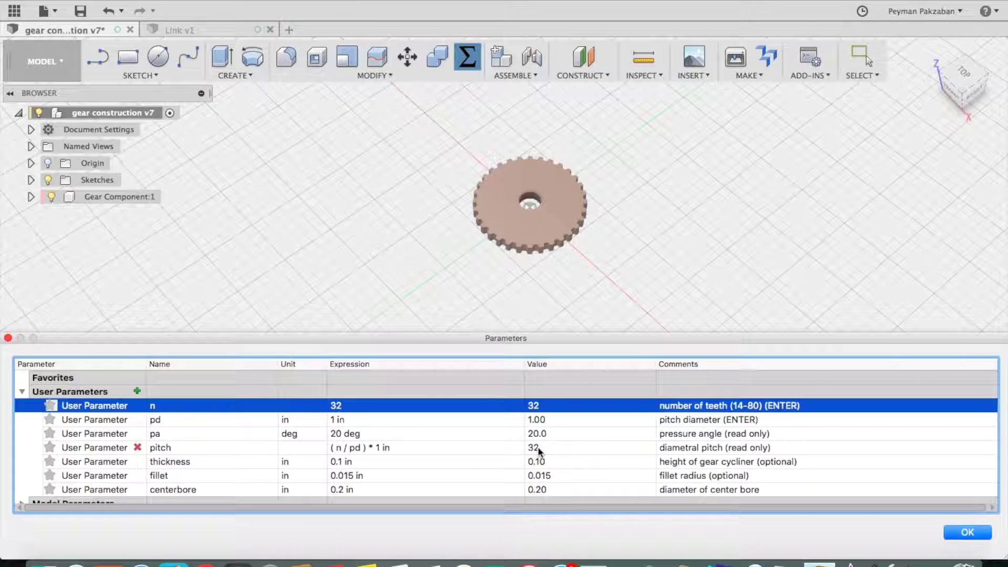
double_click(382, 419)
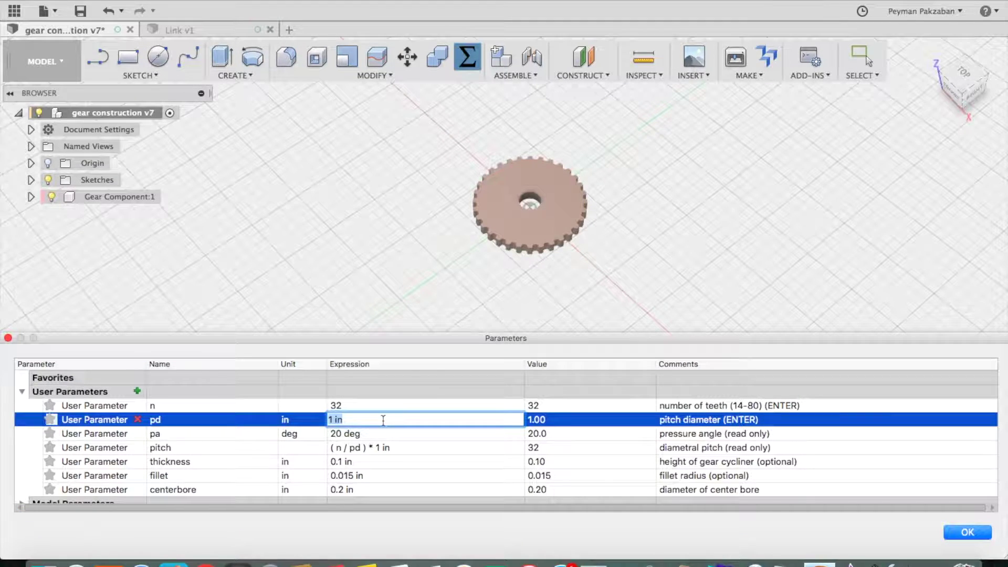
text(2)
key(Return)
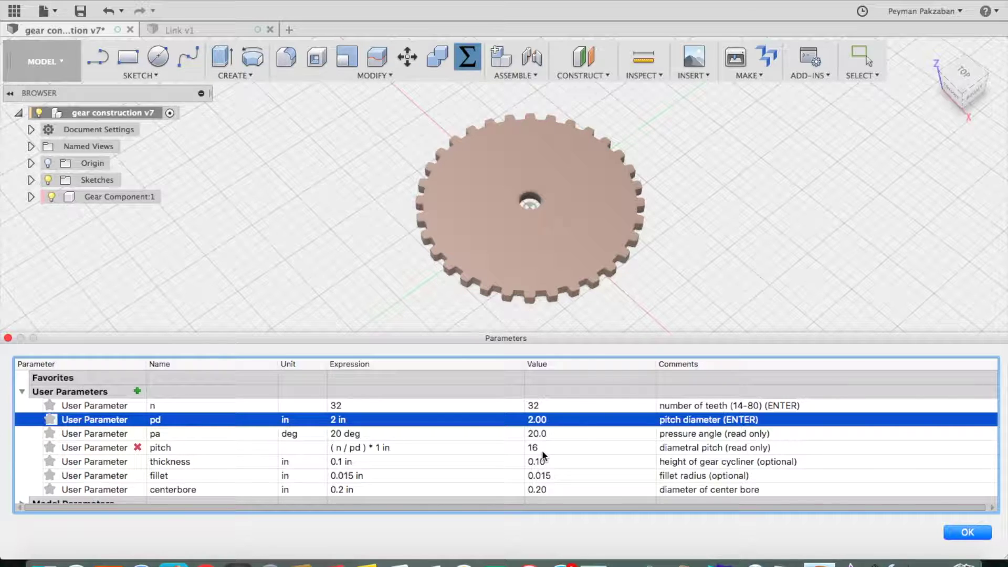
Step: Set the gear thickness to 0.5 in and the fillet radius to 0.2 in
click(428, 475)
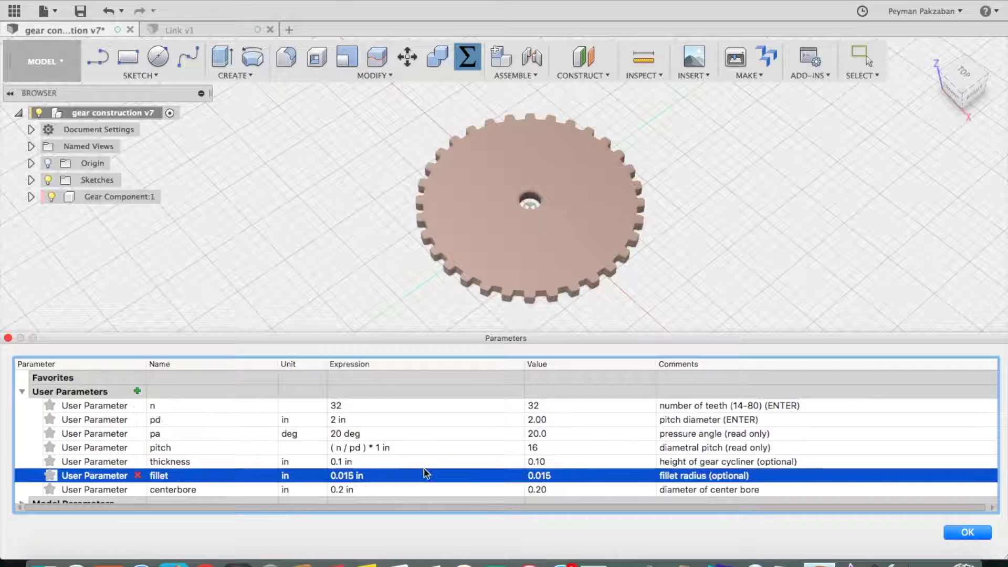
double_click(454, 463)
text(0.5)
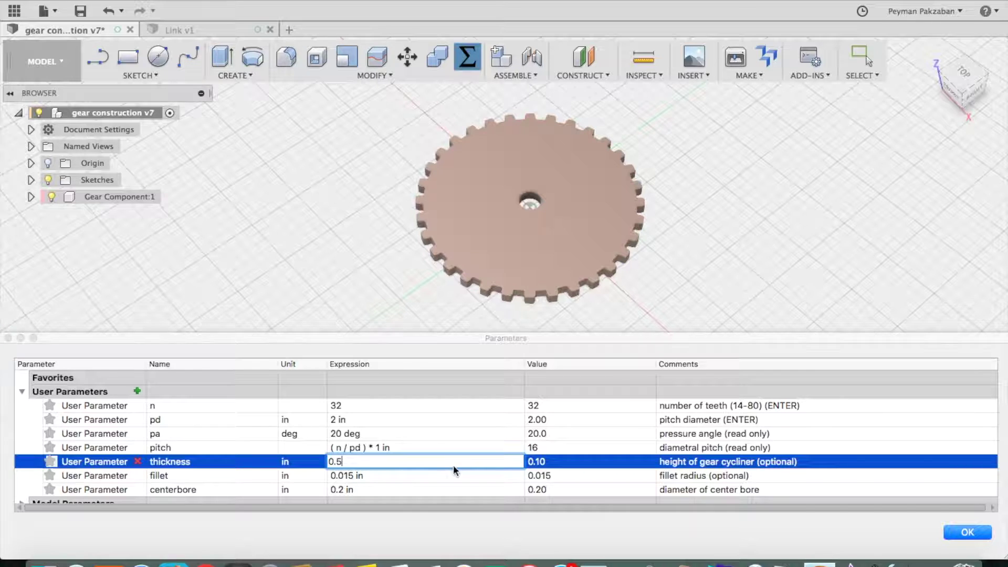
key(Return)
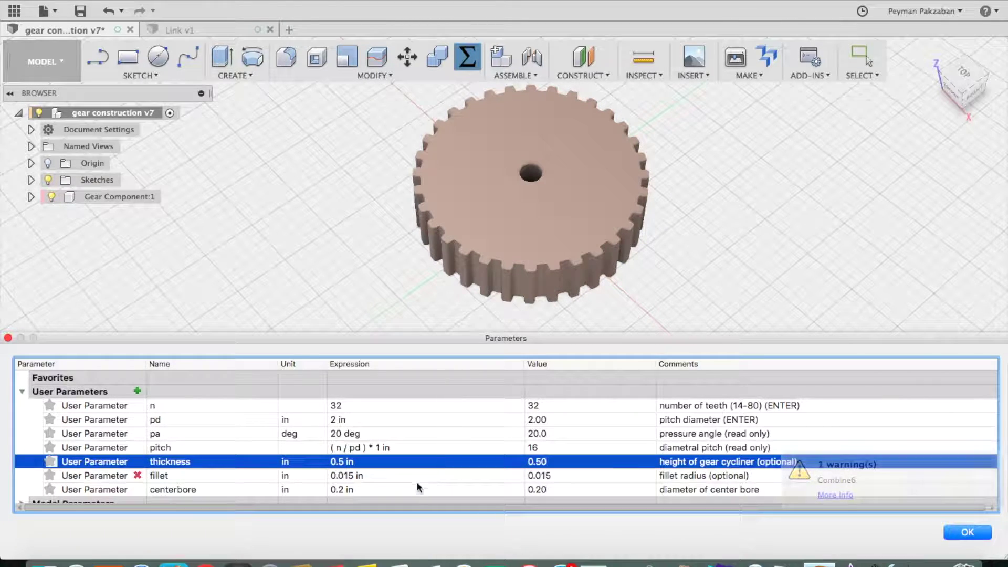
click(376, 474)
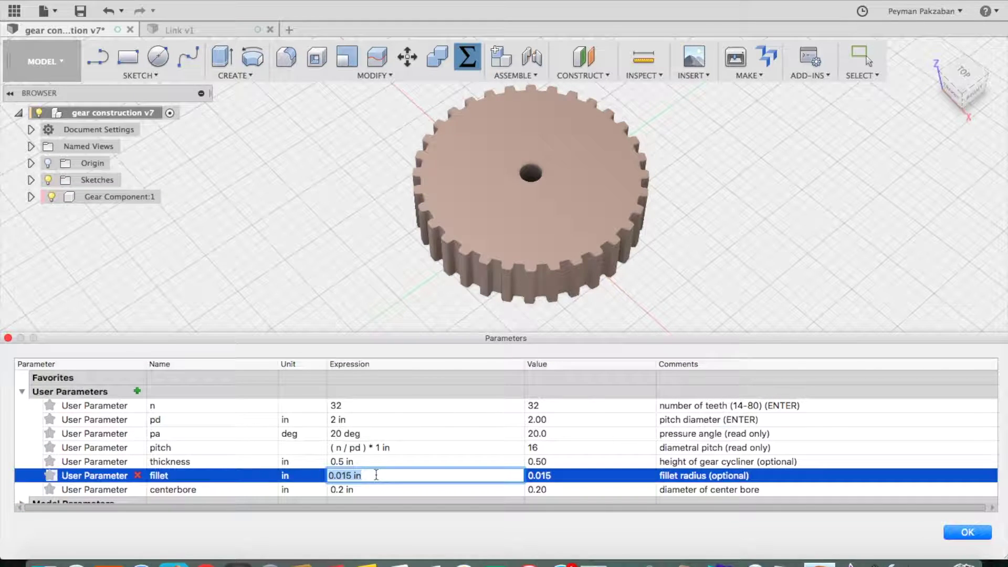
text(0.2)
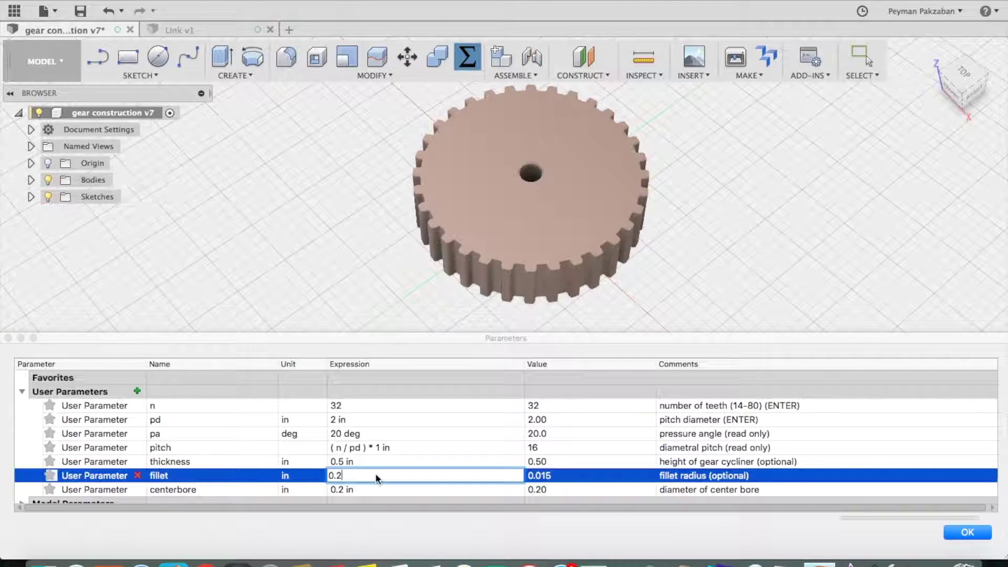
key(Return)
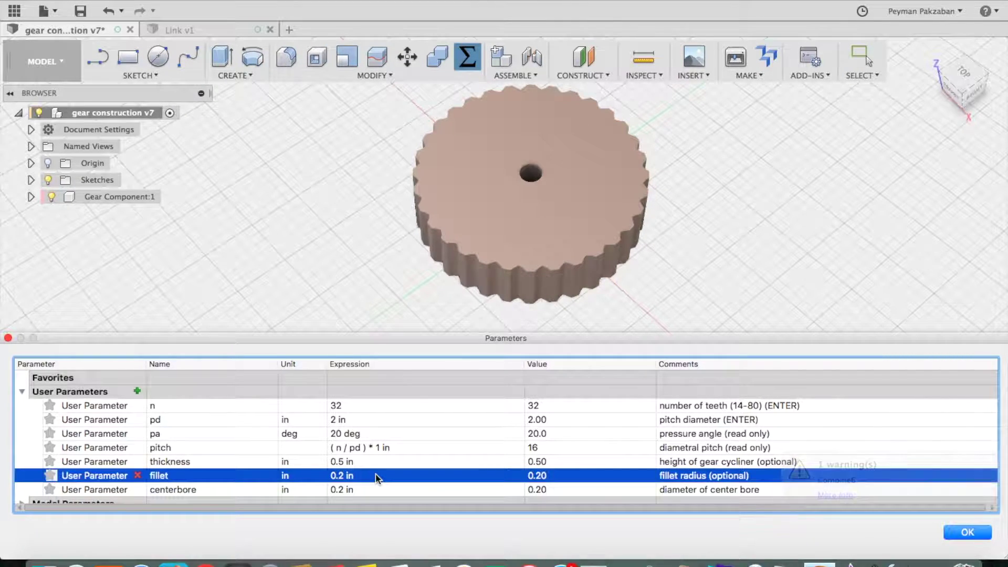
Step: Set the centerbore to 0.5 in and the fillet to 0.01 in, then switch to Link v1
double_click(350, 488)
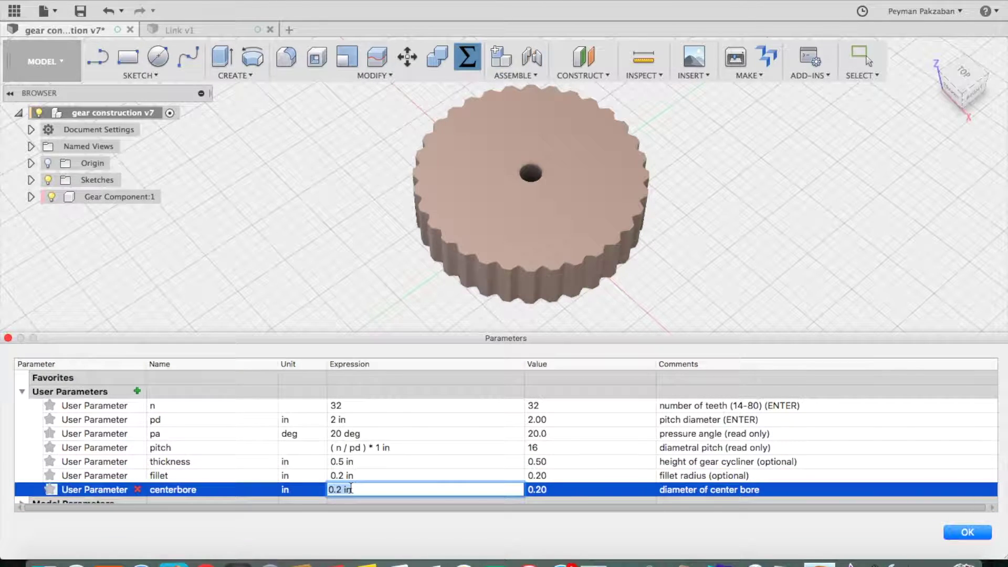
text(0.5)
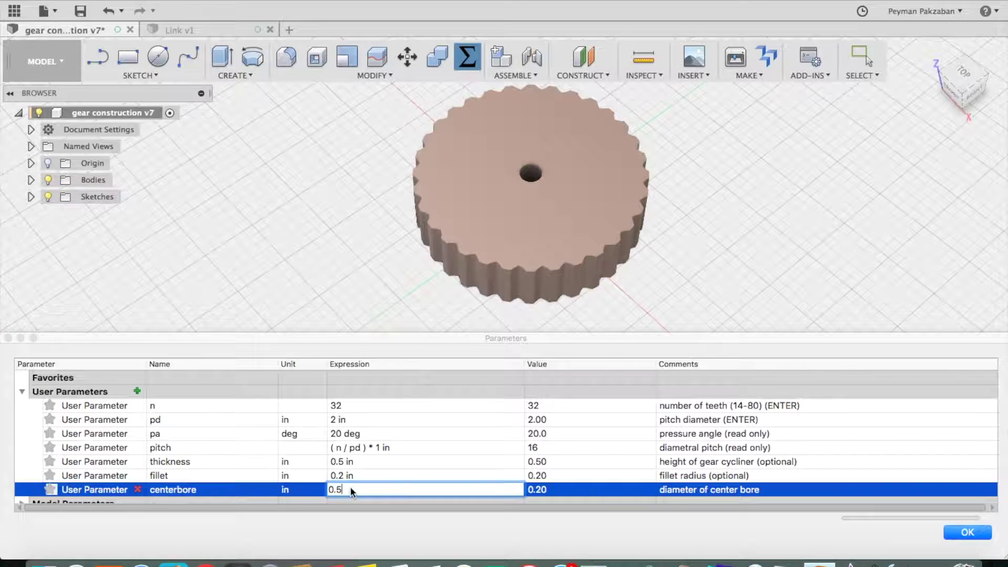
double_click(355, 475)
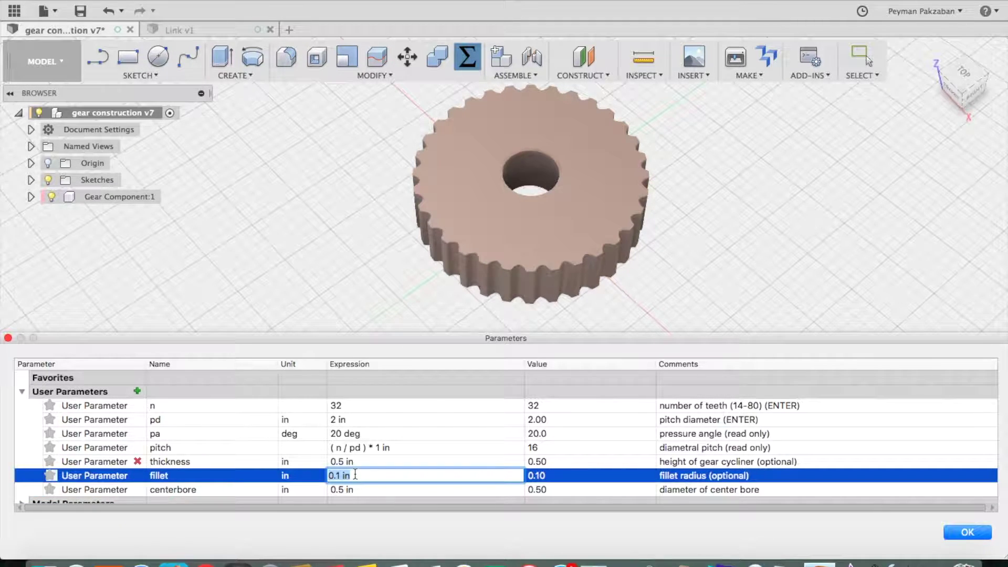
text(0.01)
key(Return)
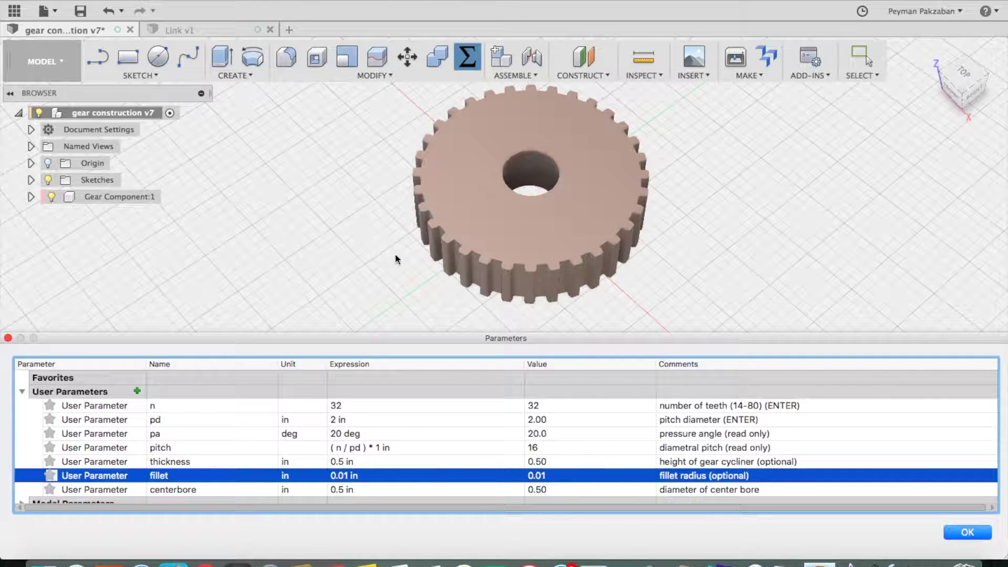
click(220, 29)
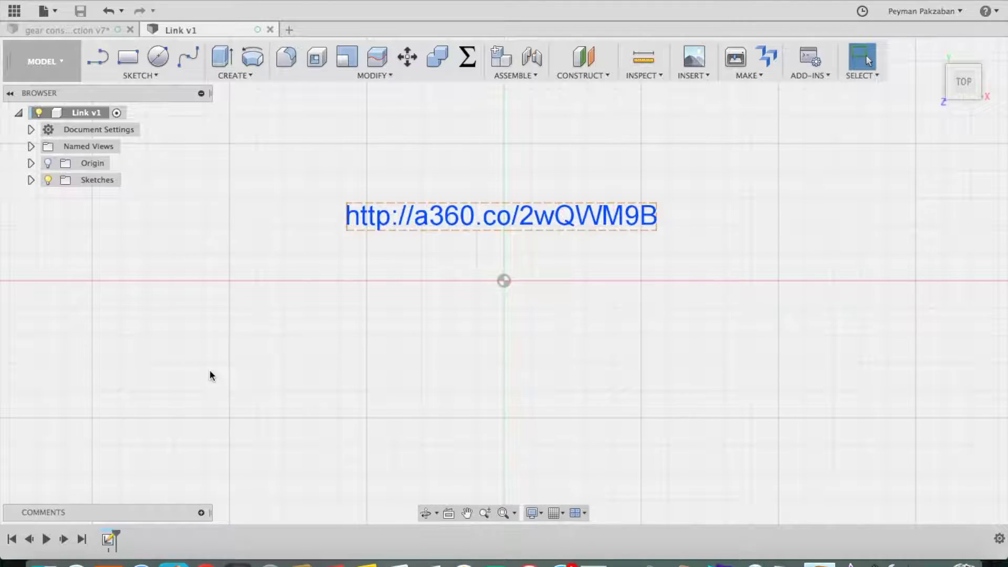
scroll(209, 323, up, 1)
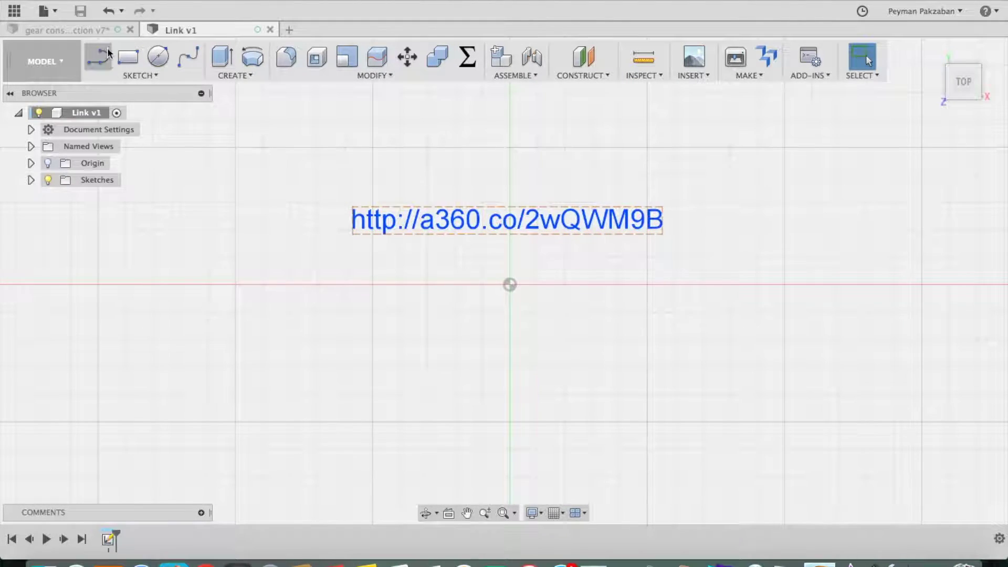
click(90, 30)
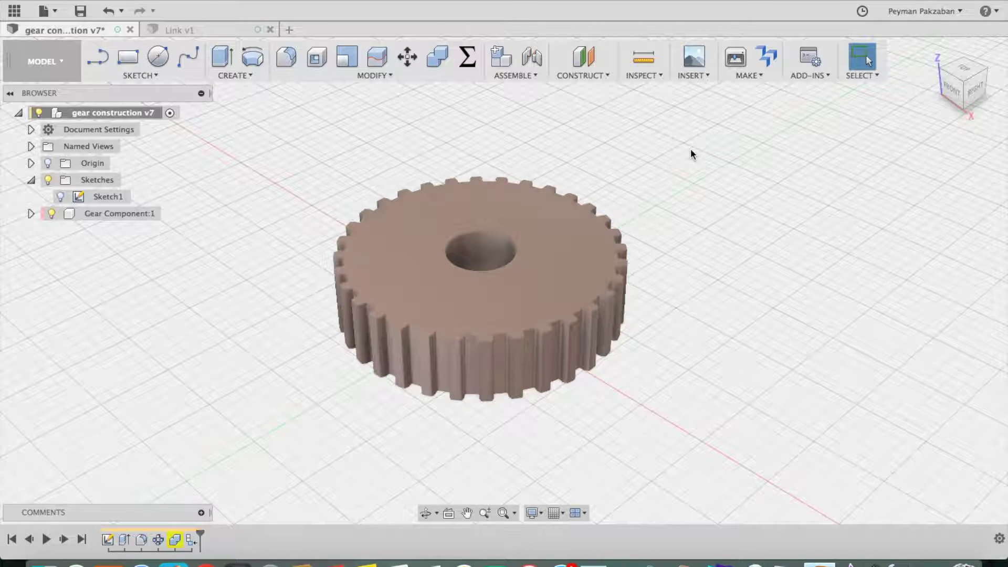
Step: Show Sketch1 over the gear, view it from the bottom, and zoom in on the teeth
click(61, 195)
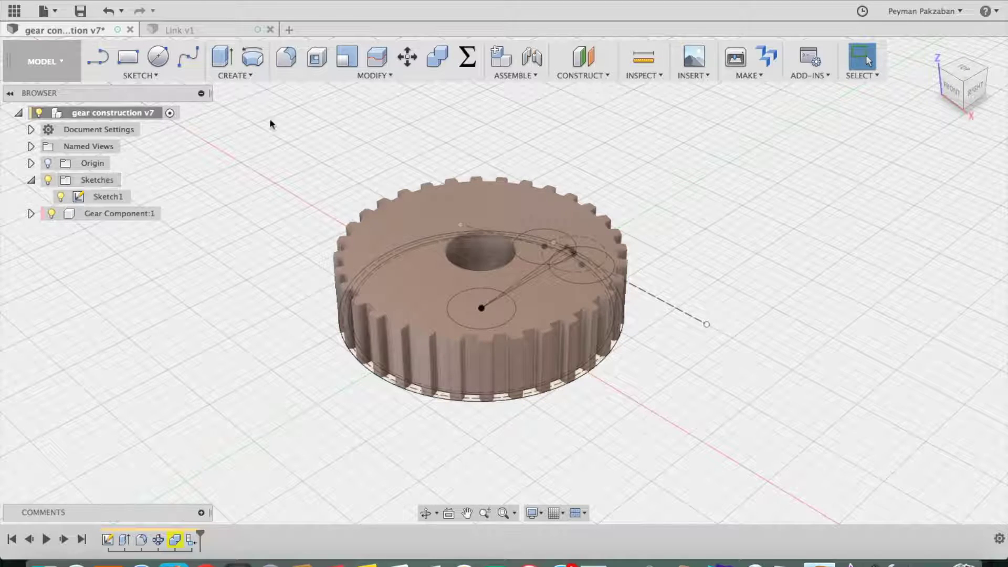
mouse_move(963, 80)
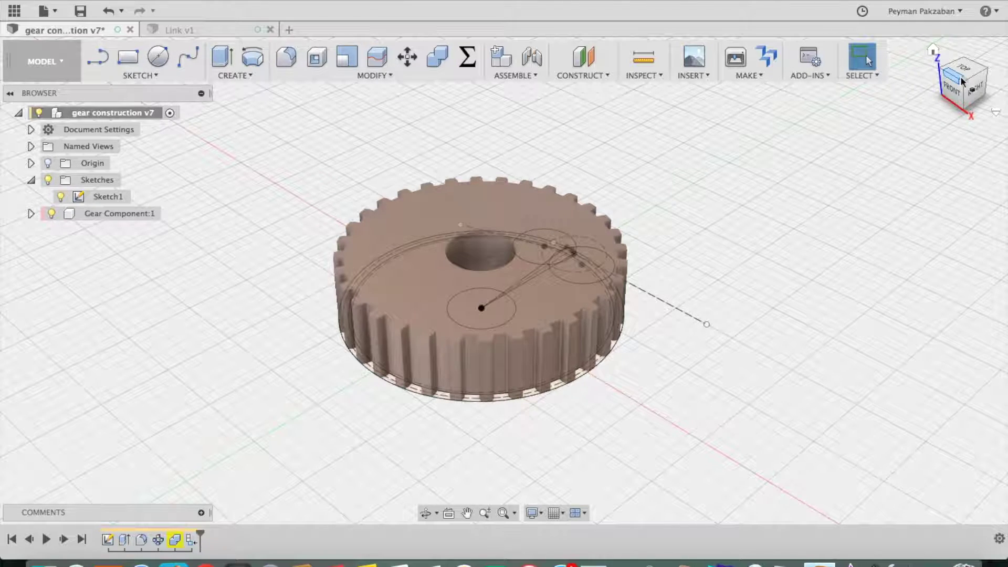
drag(963, 80, 1004, 147)
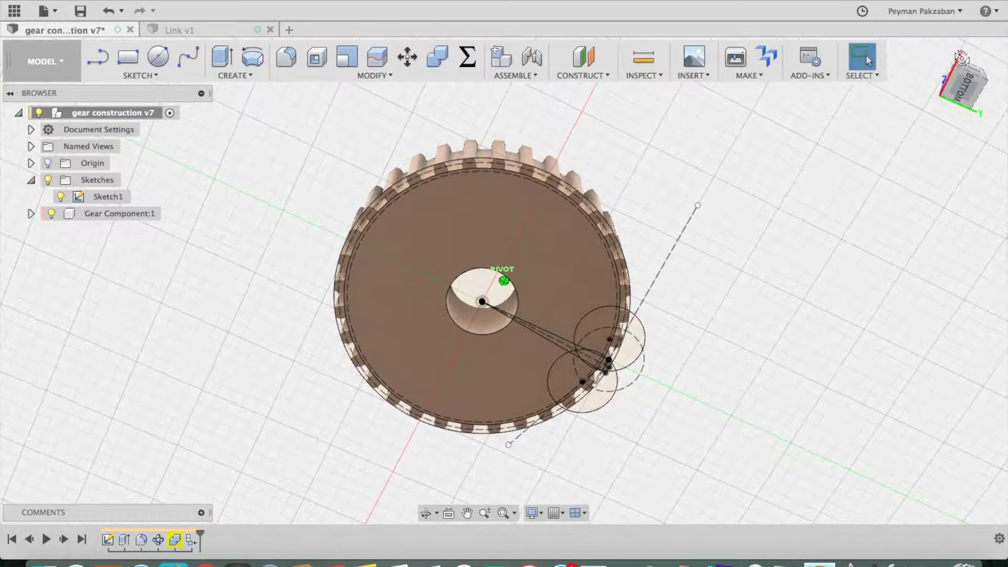
click(968, 97)
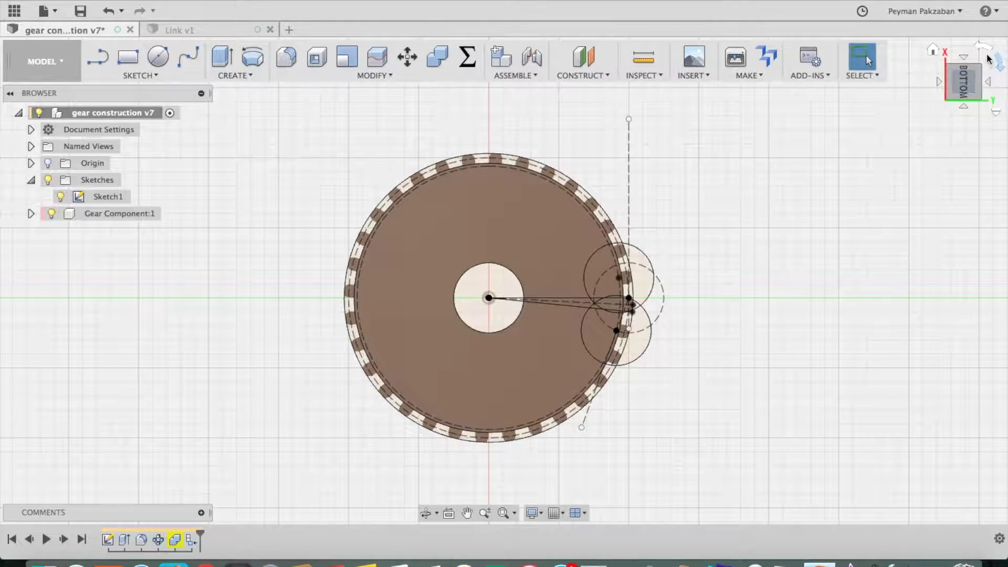
click(983, 47)
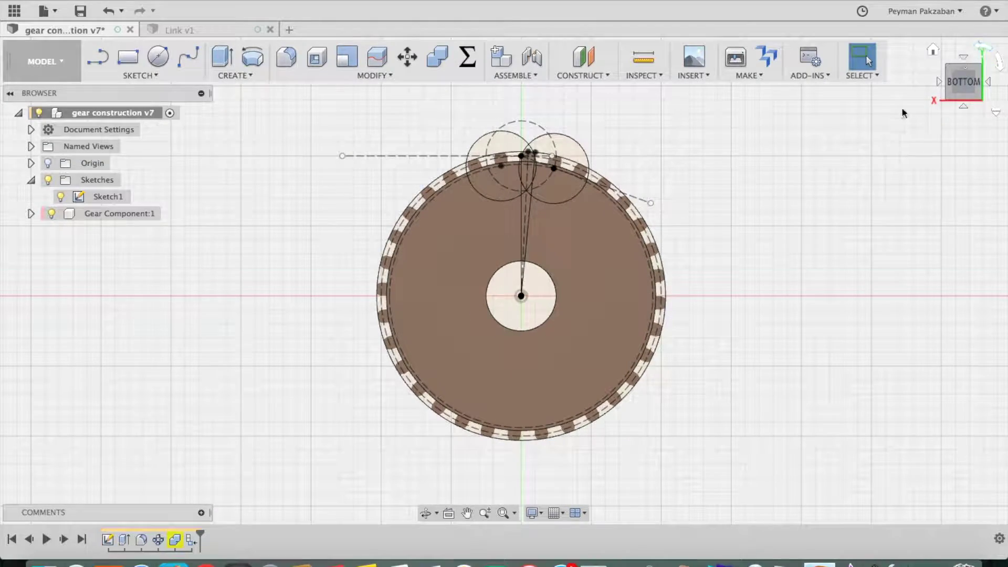
scroll(766, 207, up, 5)
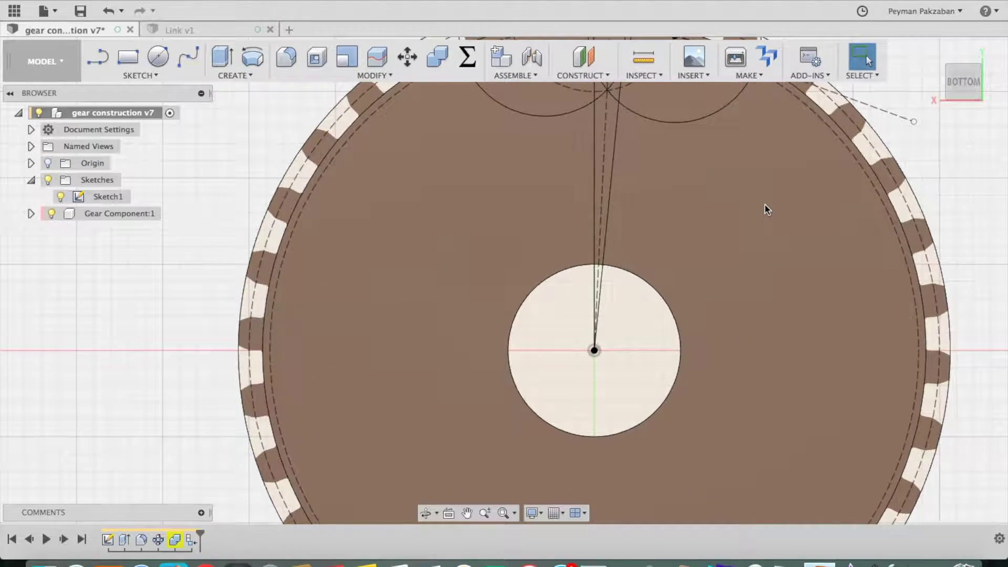
scroll(766, 209, up, 5)
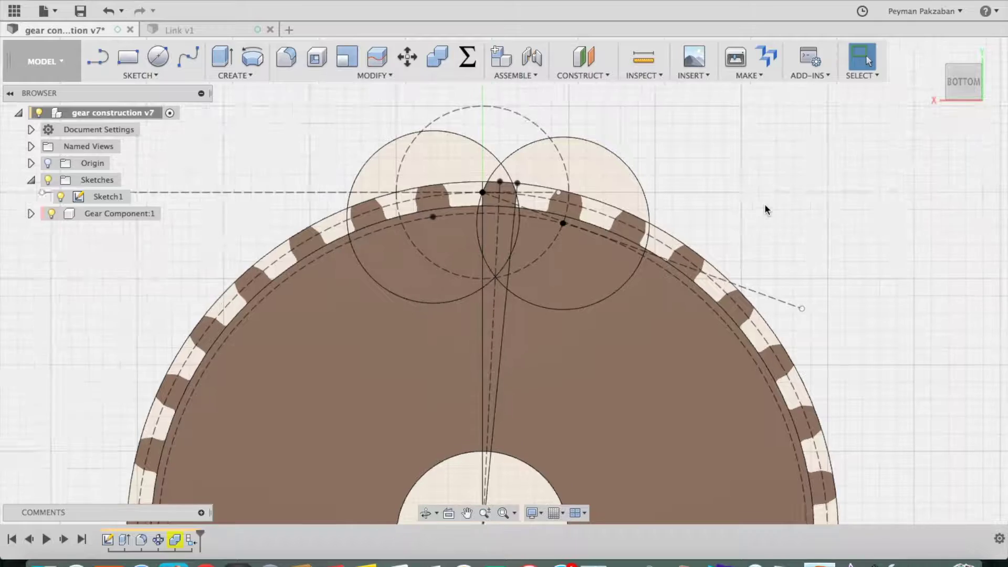
scroll(765, 203, up, 2)
scroll(765, 204, up, 3)
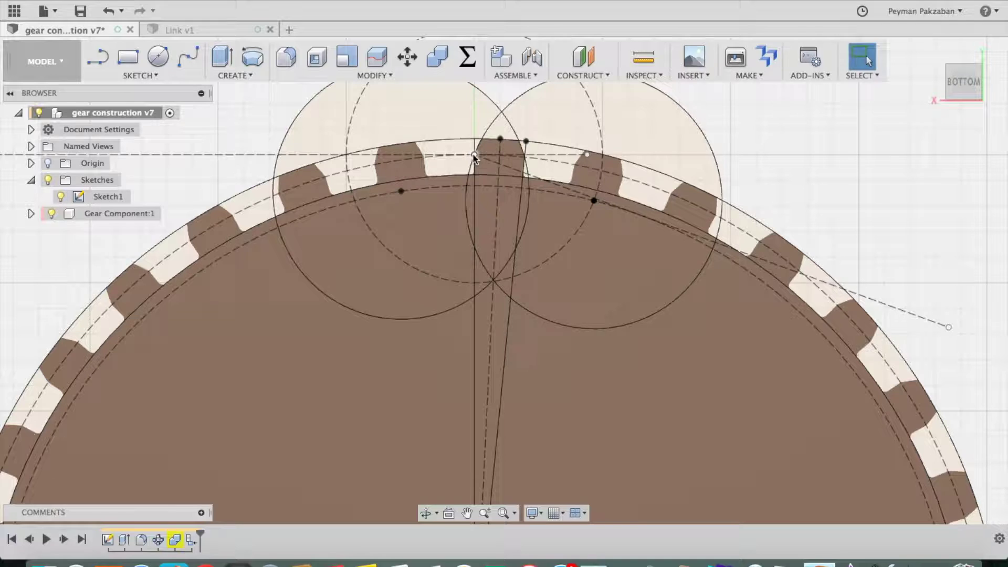
scroll(474, 156, up, 3)
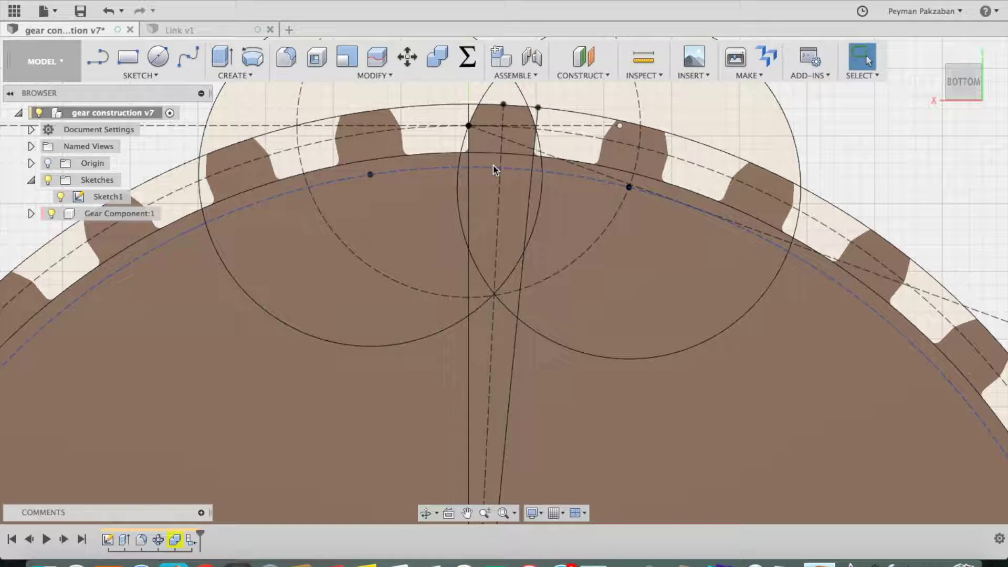
click(628, 188)
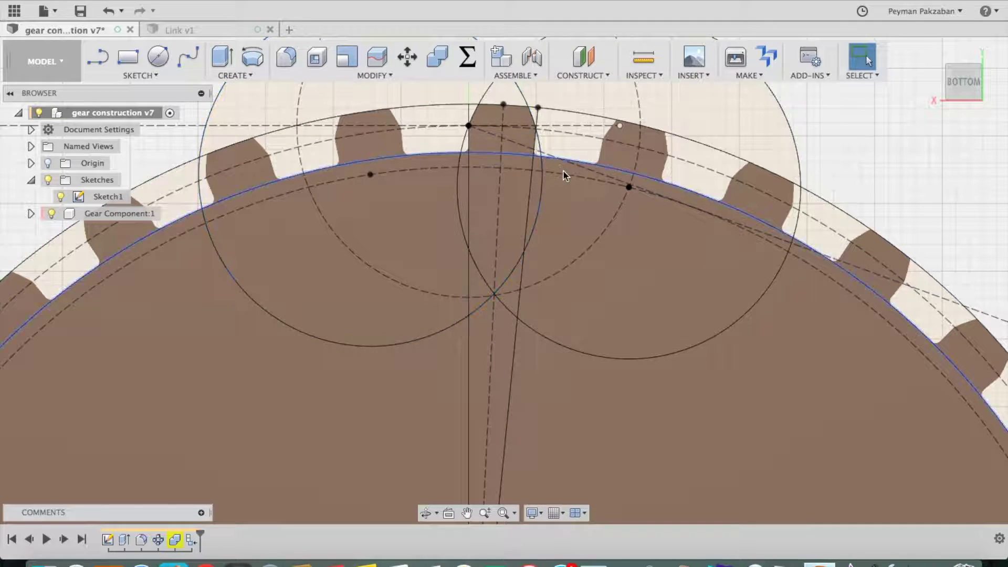
middle_drag(572, 180, 570, 253)
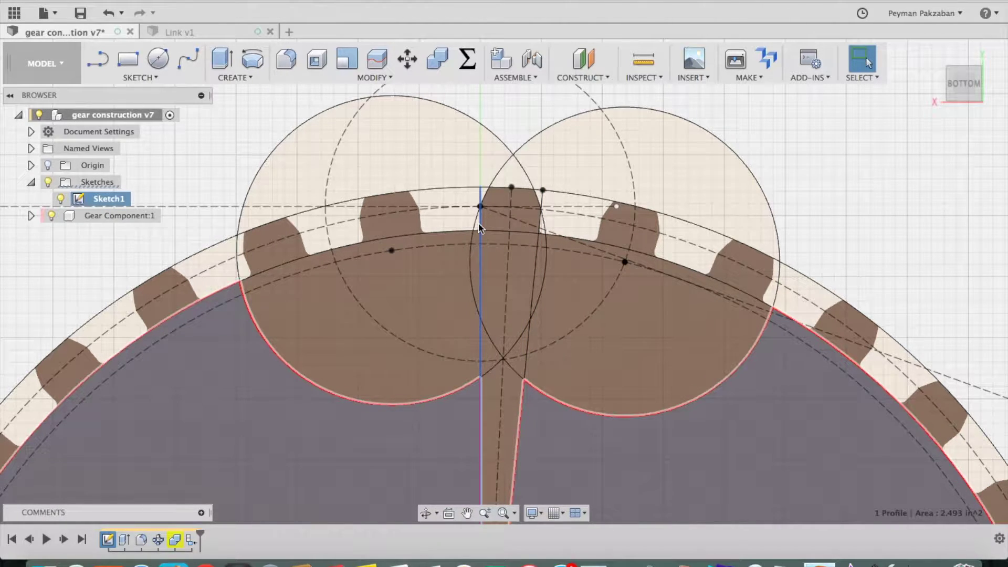
click(471, 66)
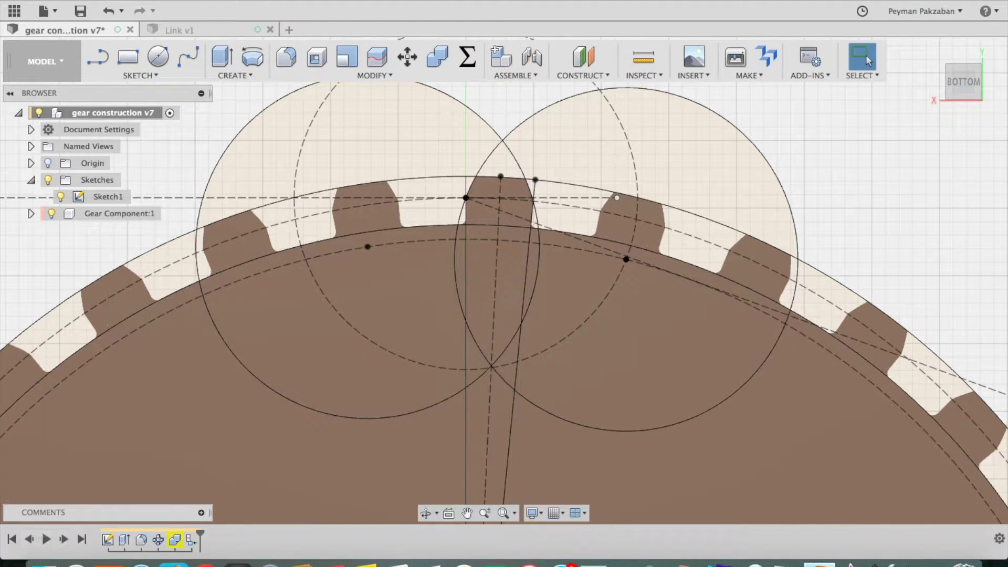
click(12, 539)
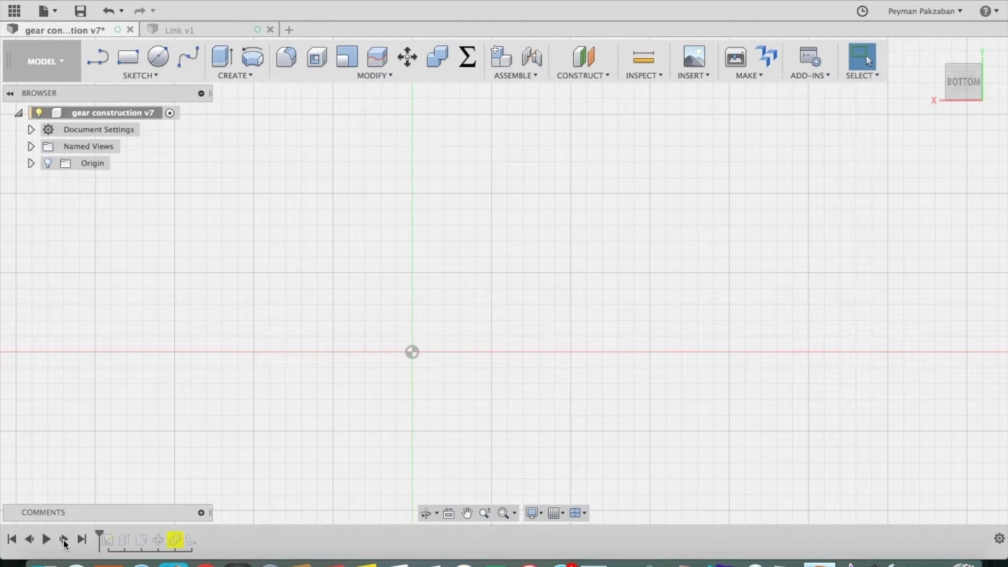
Step: Step forward twice to replay Sketch1 and the extruded disc, then return to the home view
click(64, 539)
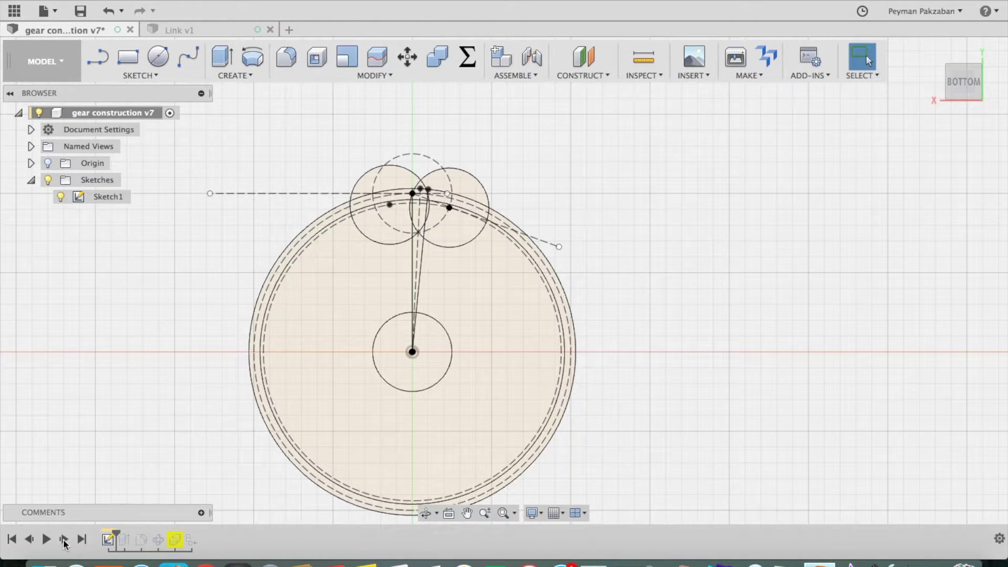
click(64, 540)
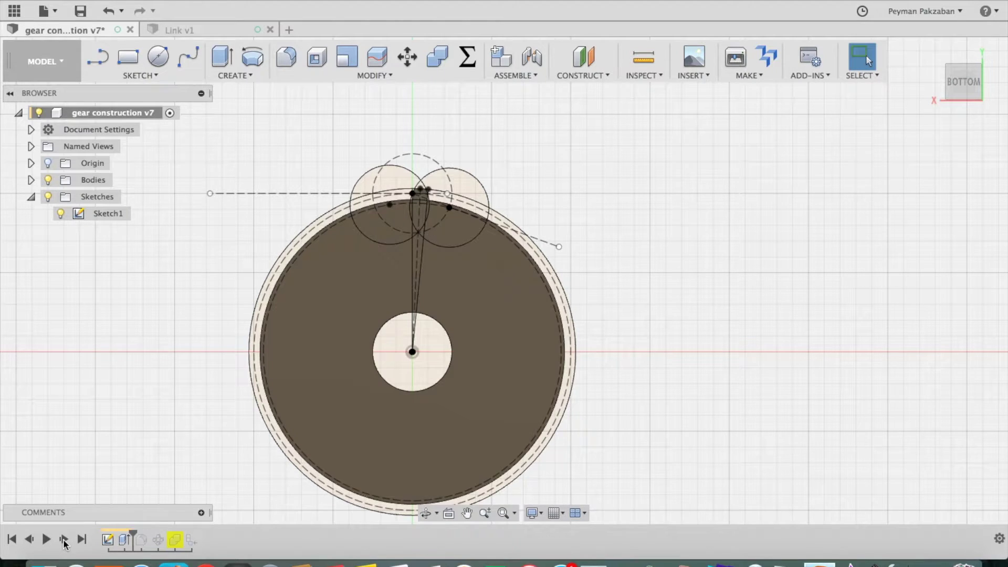
click(934, 51)
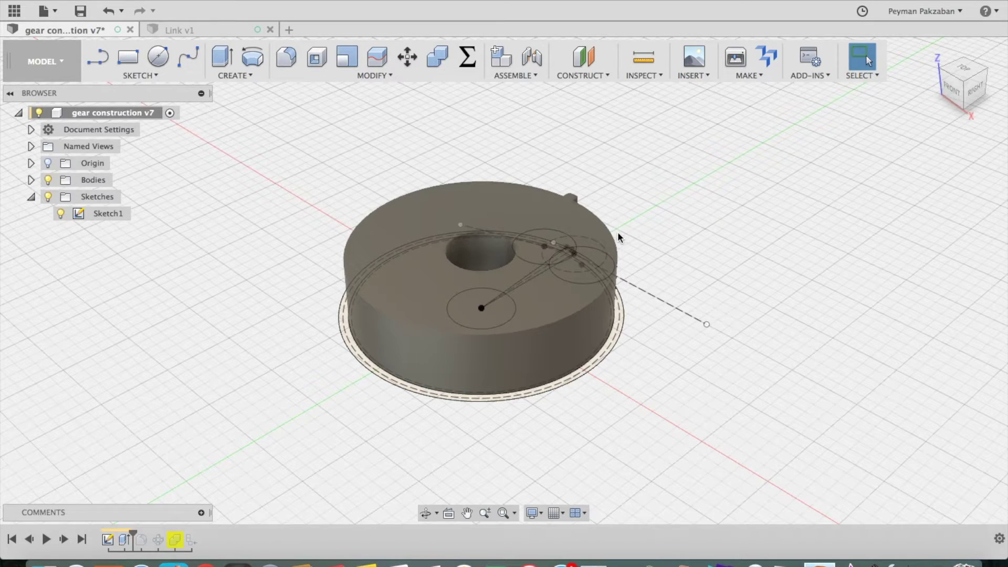
Step: Replay the first tooth-gap cut and its circular pattern, then jump to the finished gear
click(64, 540)
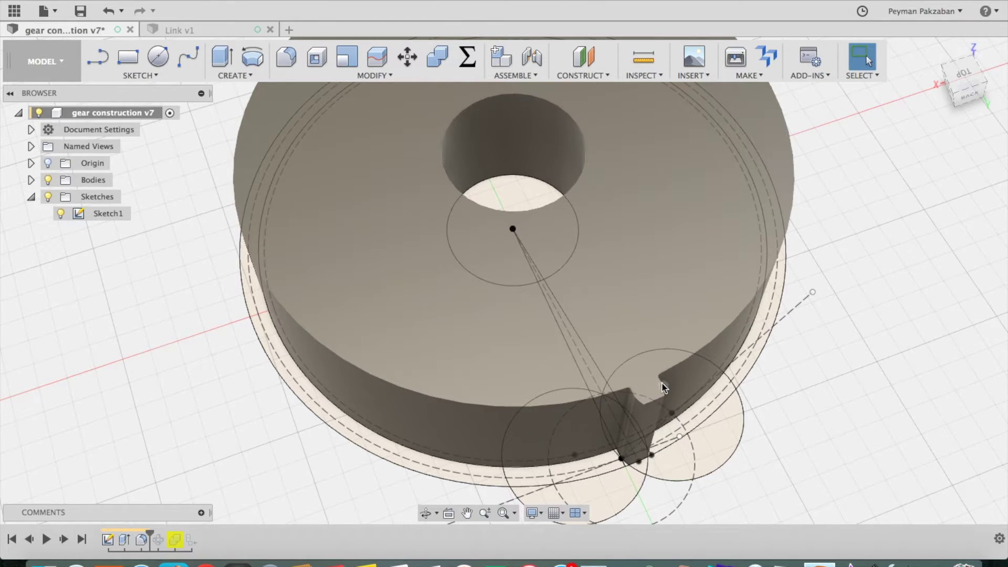
click(63, 539)
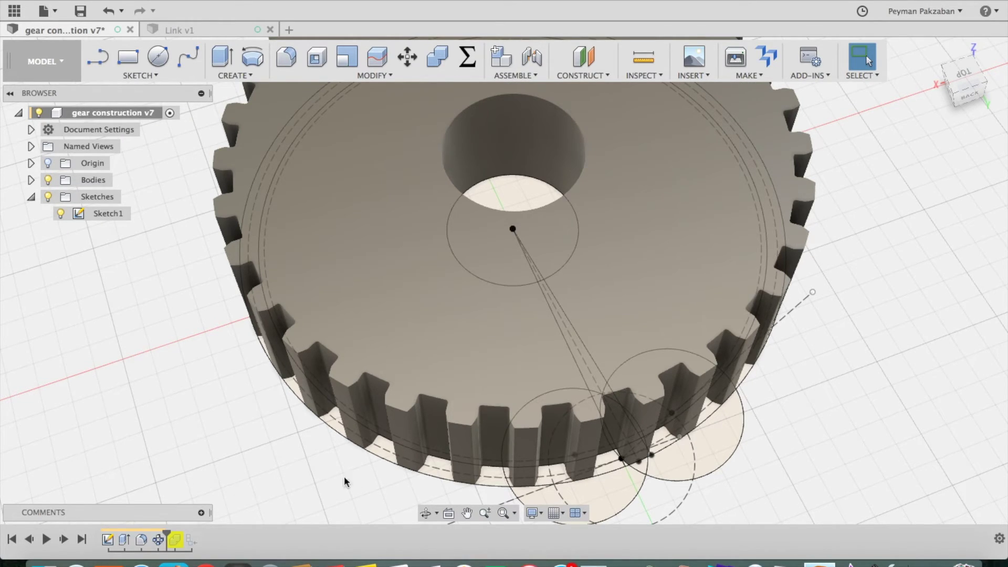
click(81, 539)
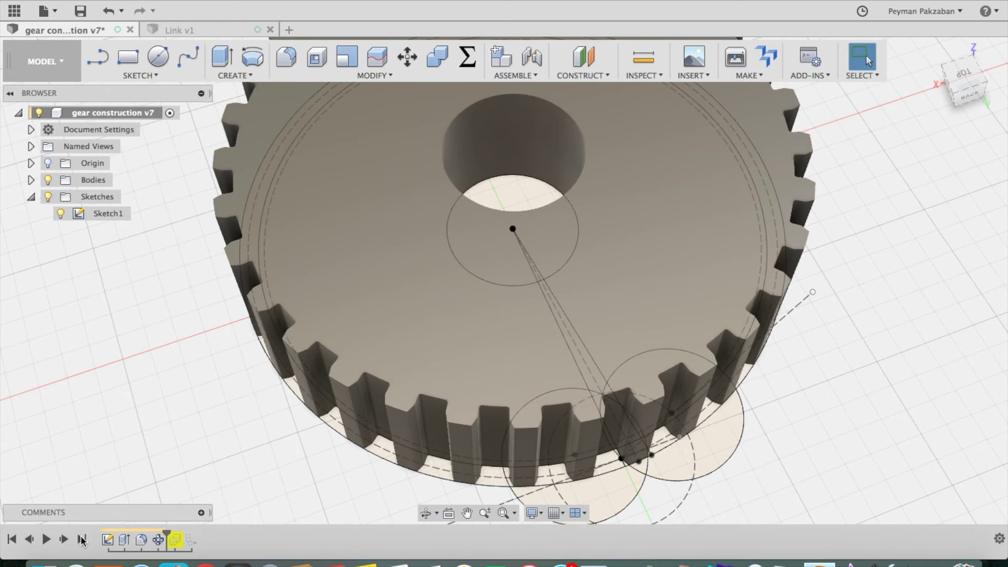